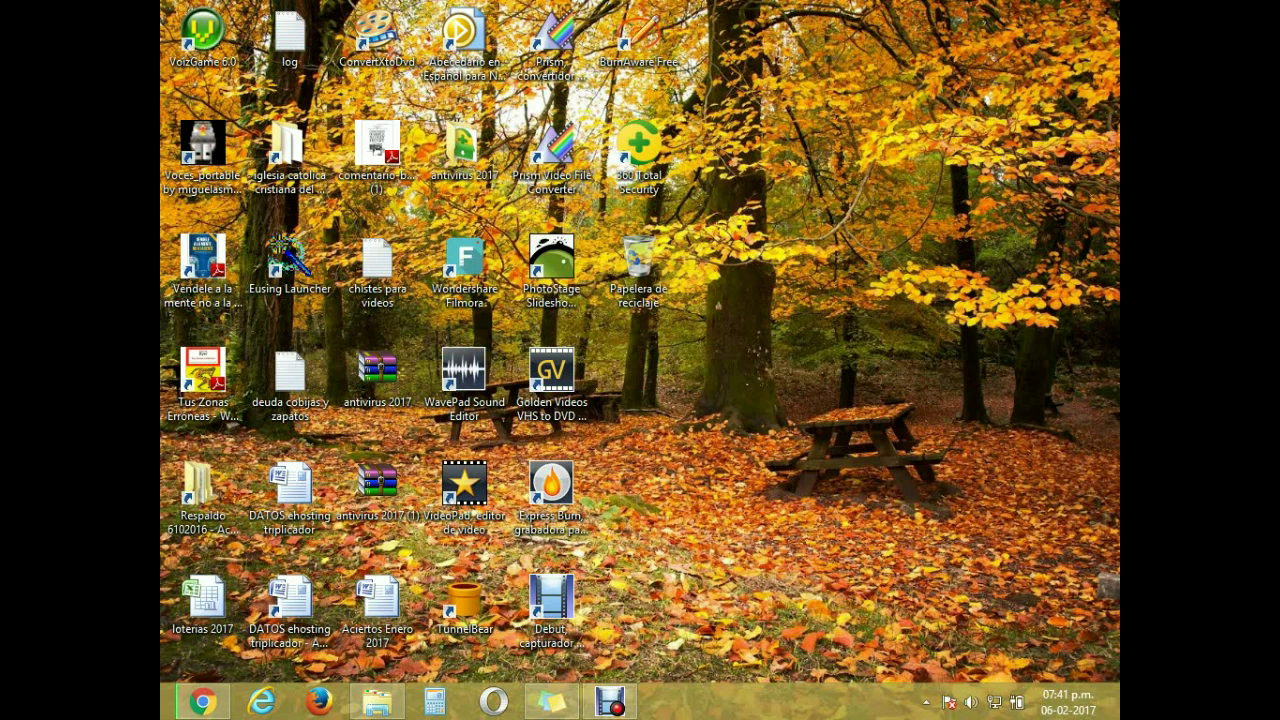
Find the Control Panel by searching for "panel" and open its list of programs for uninstalling
{"action": "mouse_move", "coordinate": [163, 717]}
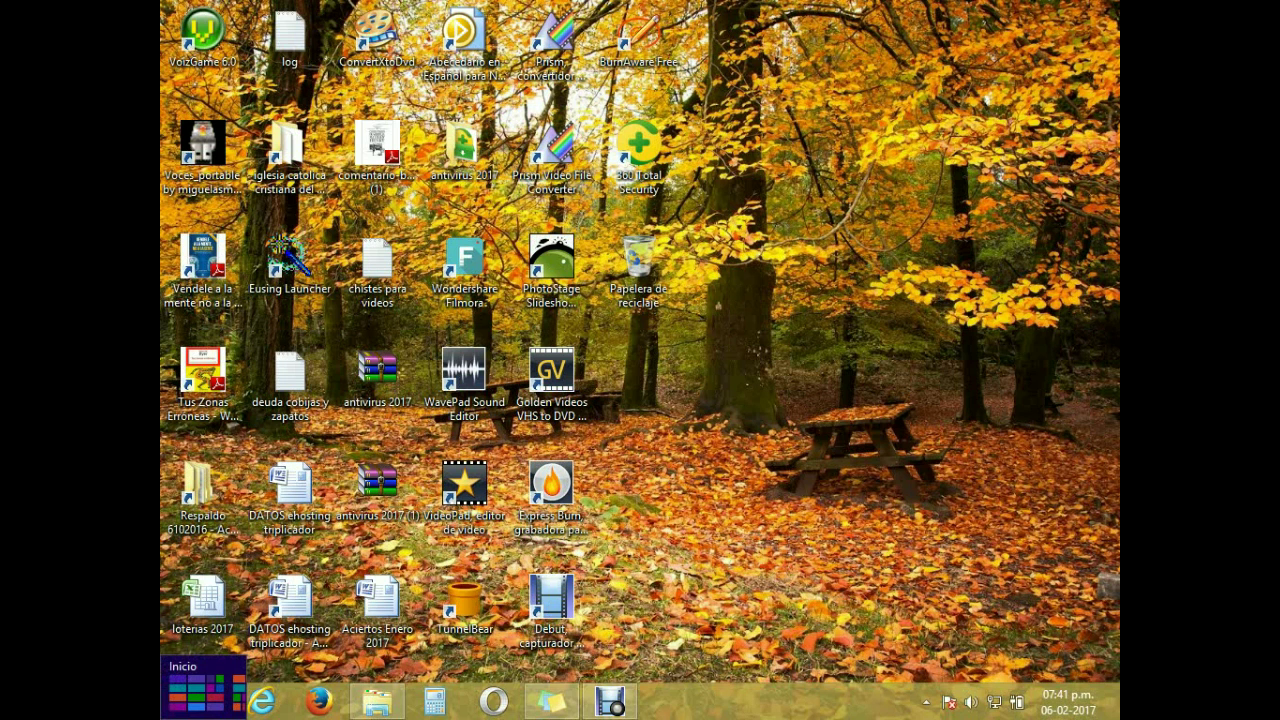
{"action": "left_click", "coordinate": [175, 708]}
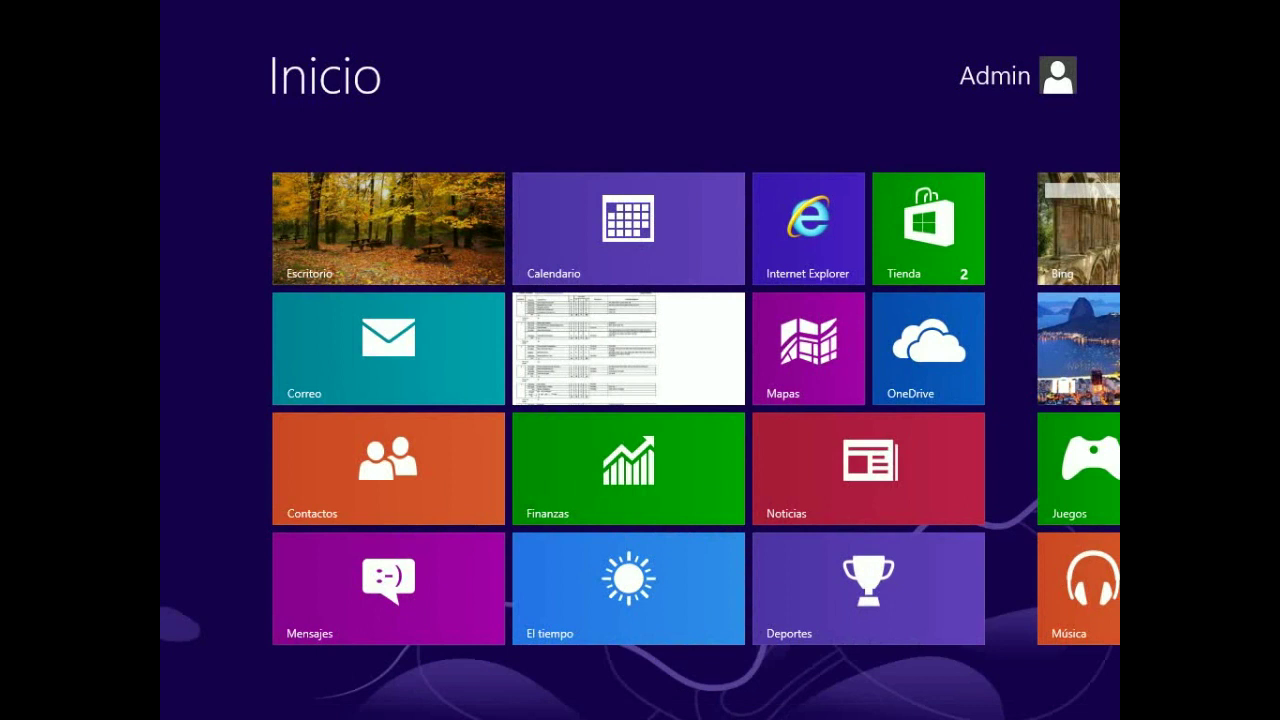
{"action": "type", "text": "pane"}
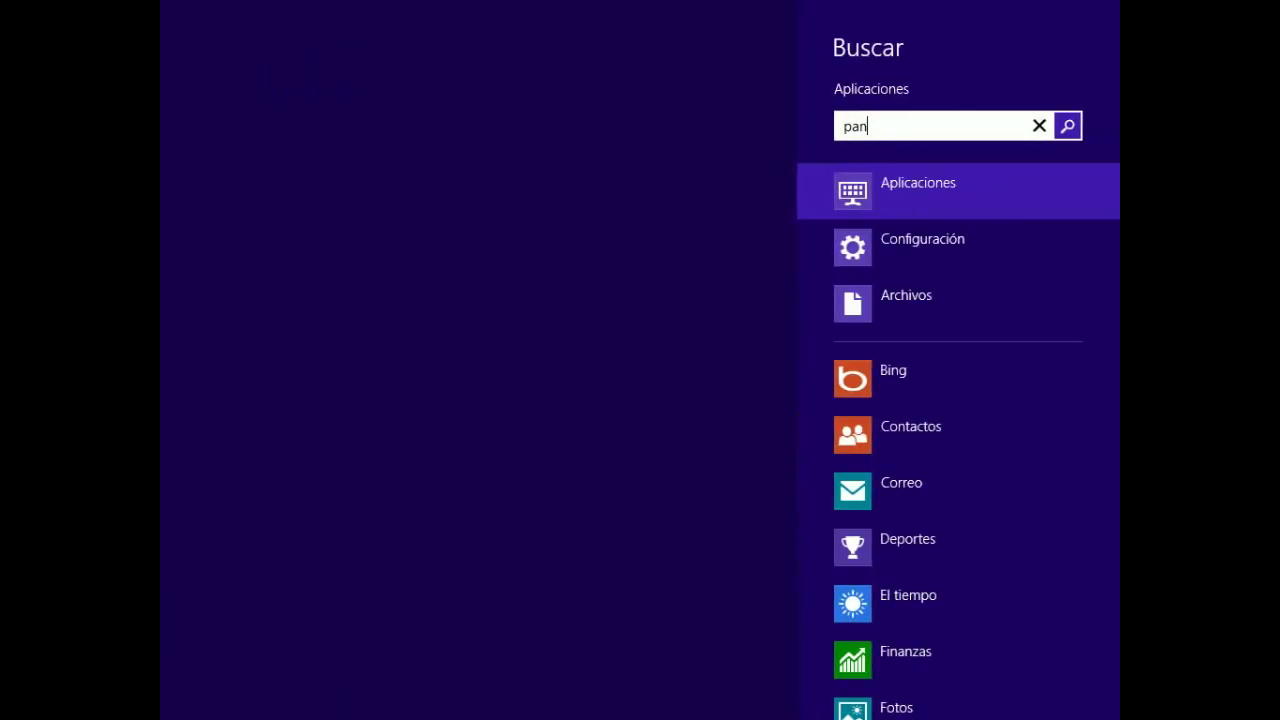
{"action": "type", "text": "l"}
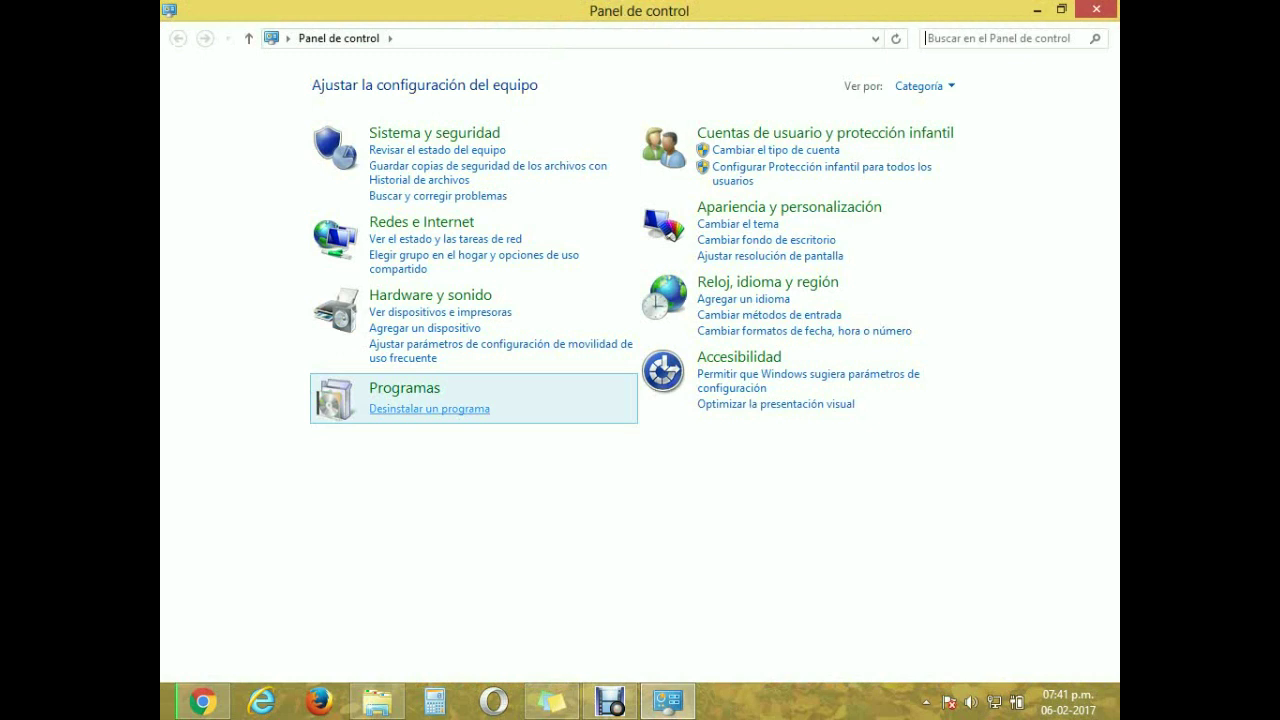
{"action": "left_click", "coordinate": [429, 408]}
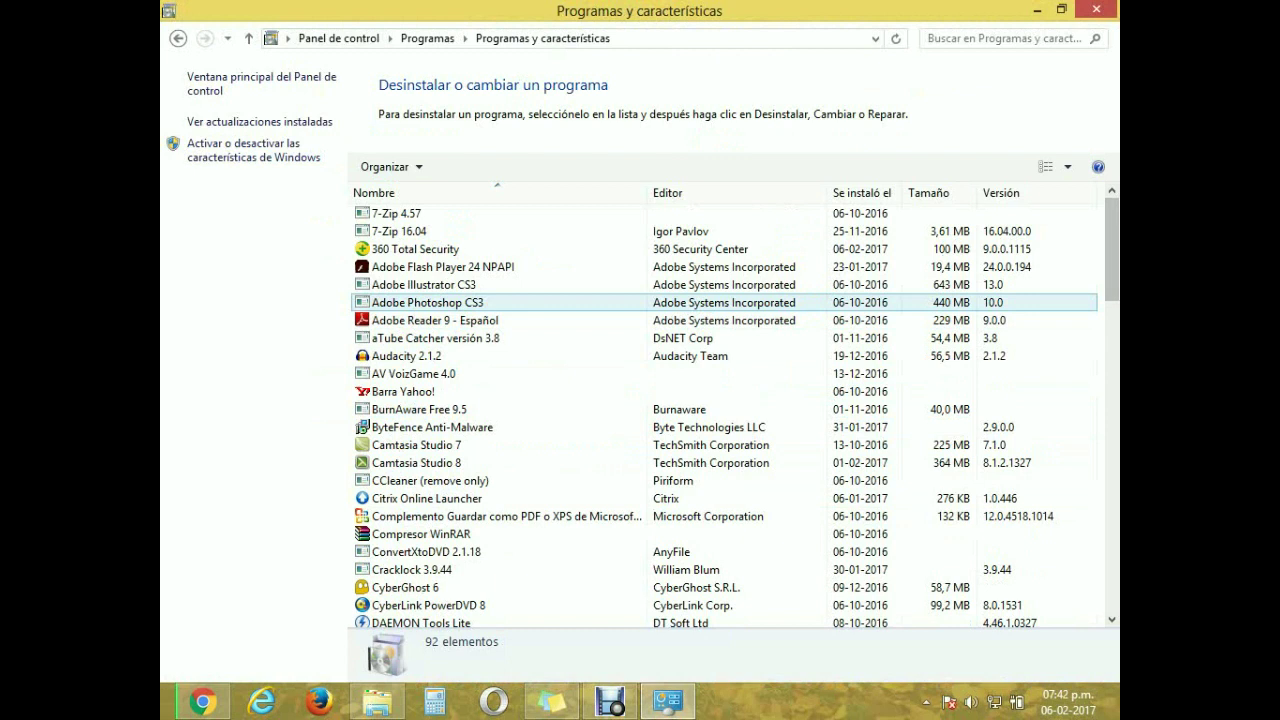
Start the uninstallation of 360 Total Security from the installed programs and minimize the Programas y características window
{"action": "left_click", "coordinate": [415, 249]}
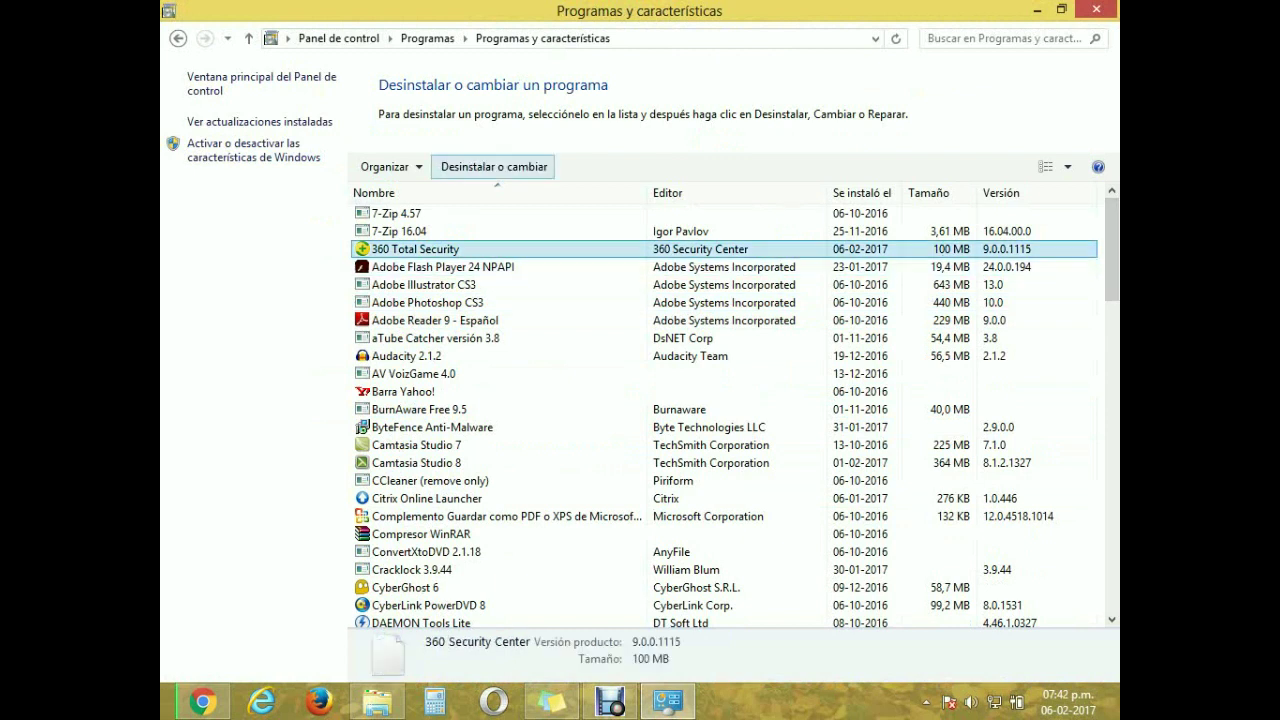
{"action": "left_click", "coordinate": [494, 167]}
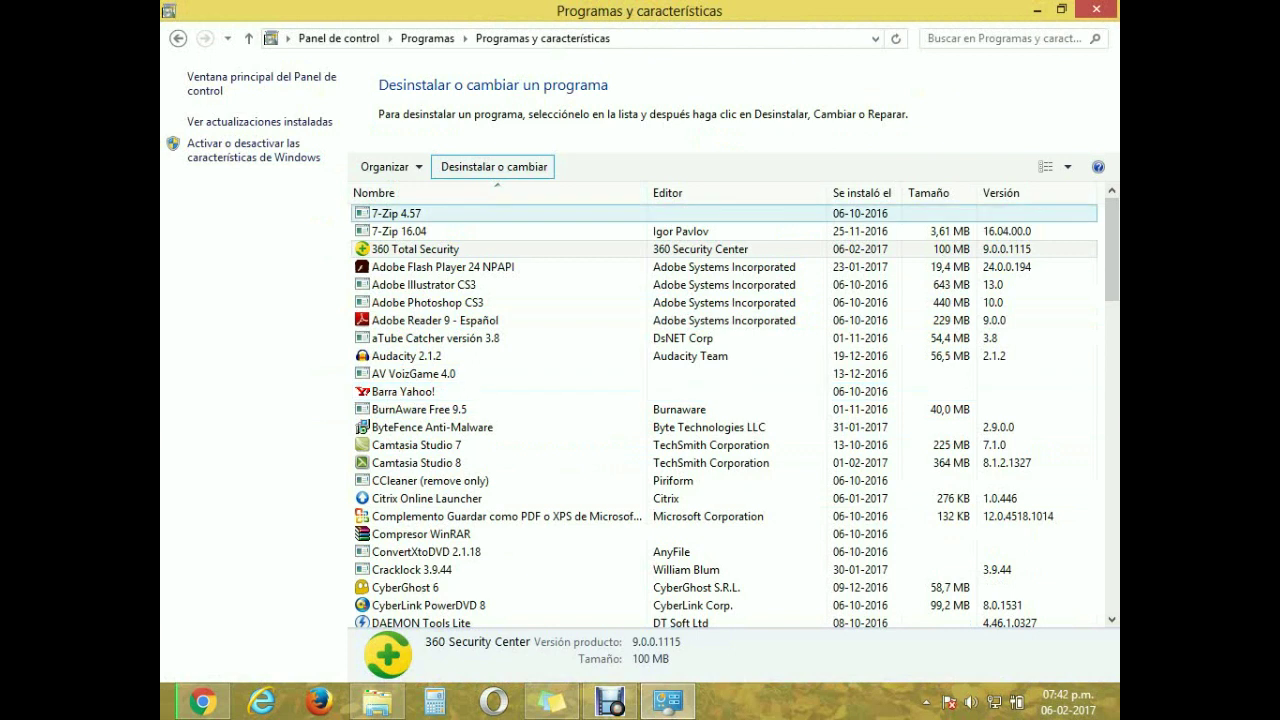
{"action": "left_click", "coordinate": [1037, 9]}
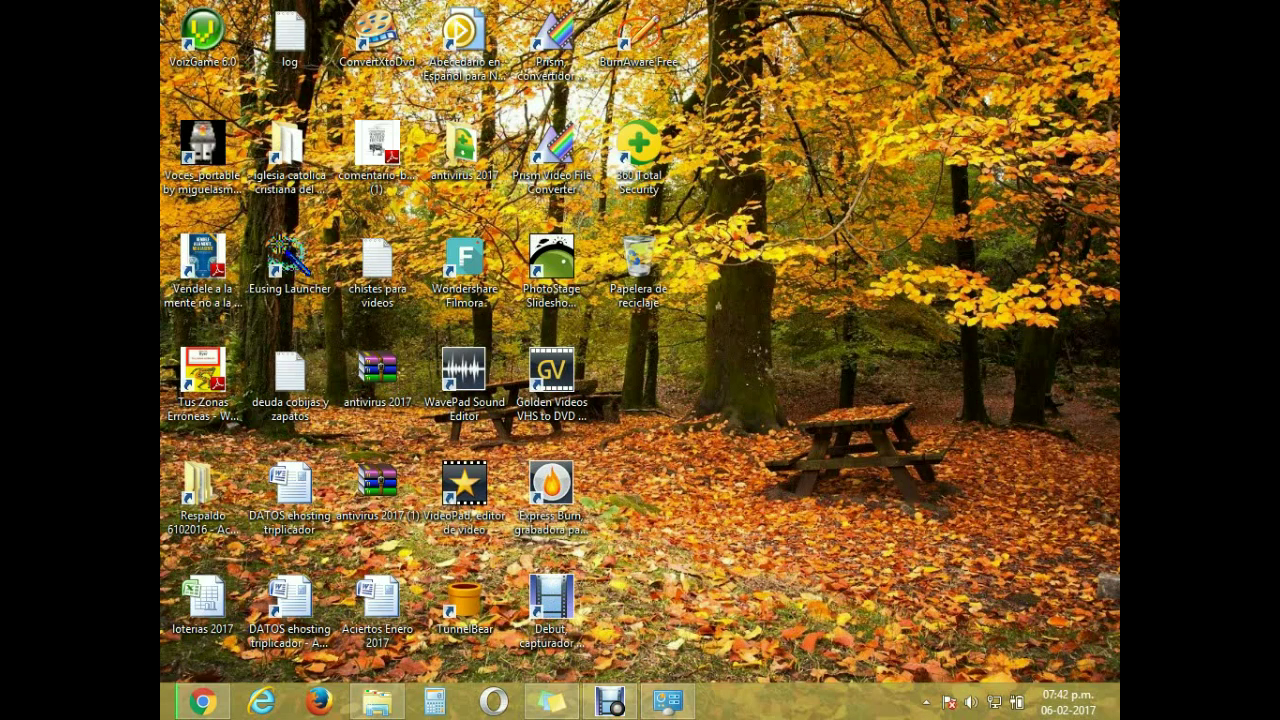
Open the shink.in short link for antv2017 in Chrome and look over its captcha page
{"action": "key", "text": "Return"}
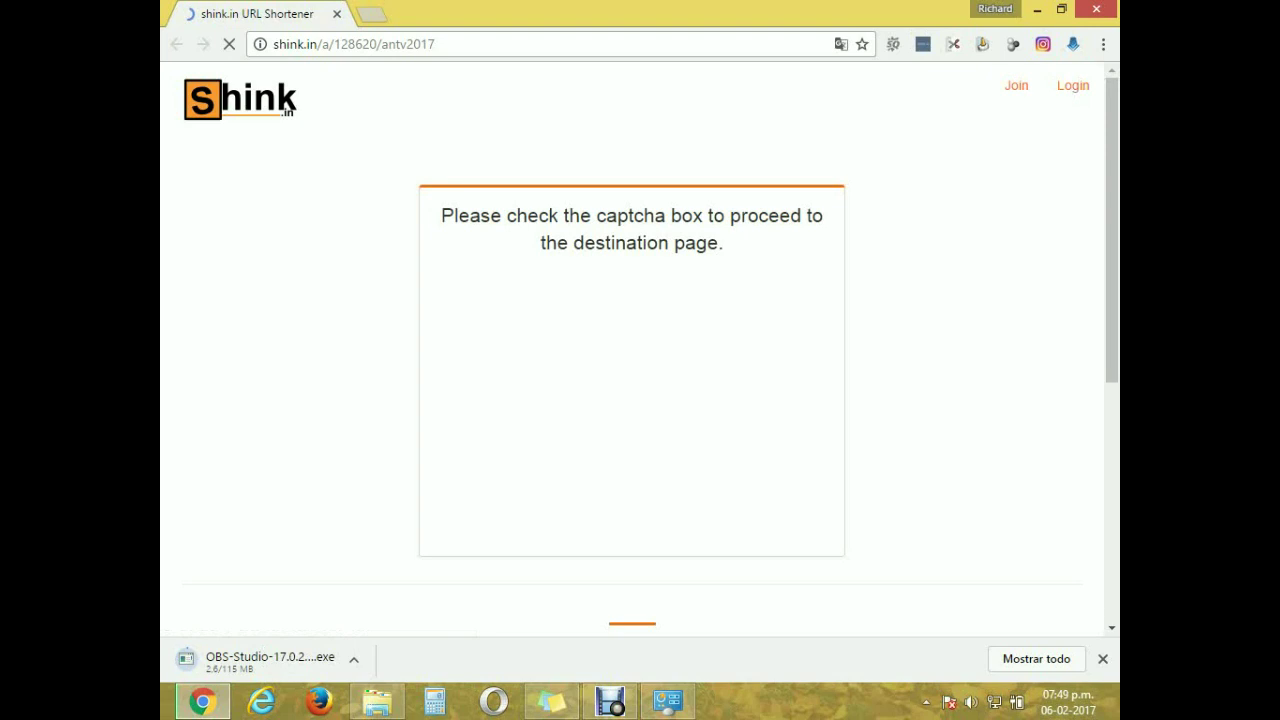
{"action": "scroll", "coordinate": [640, 350], "scroll_direction": "down", "scroll_amount": 2}
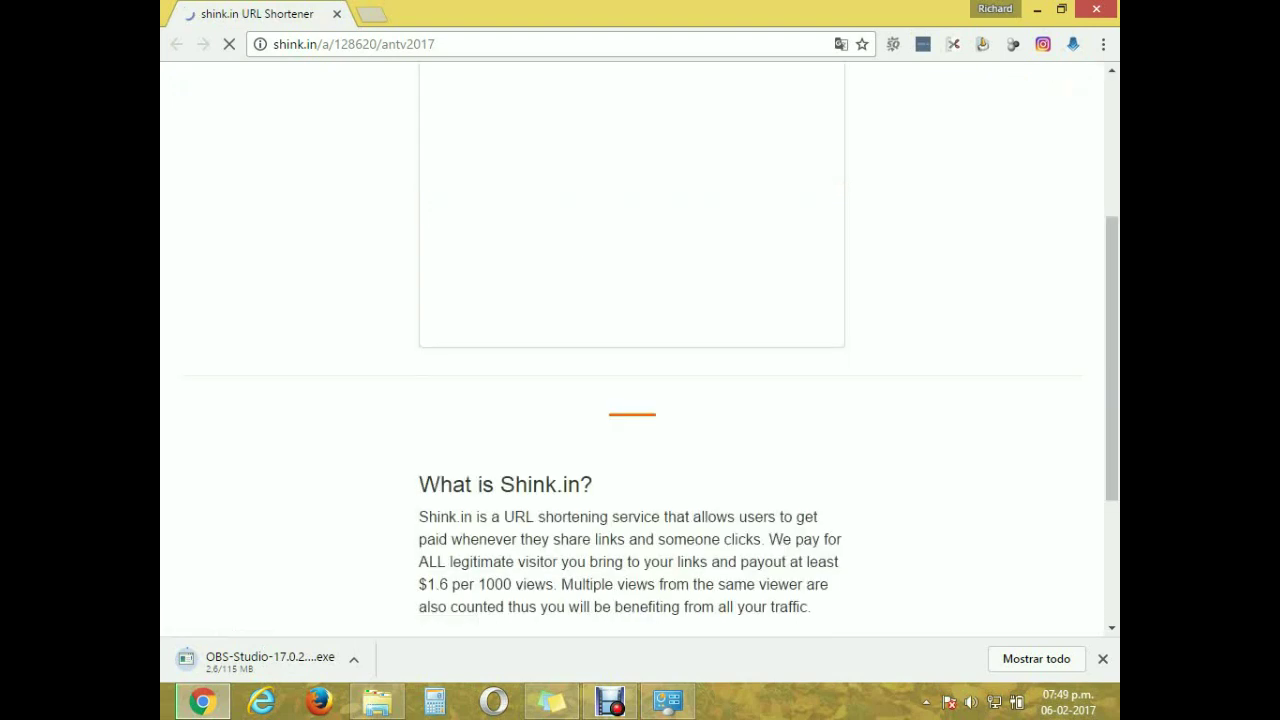
{"action": "scroll", "coordinate": [640, 350], "scroll_direction": "up", "scroll_amount": 2}
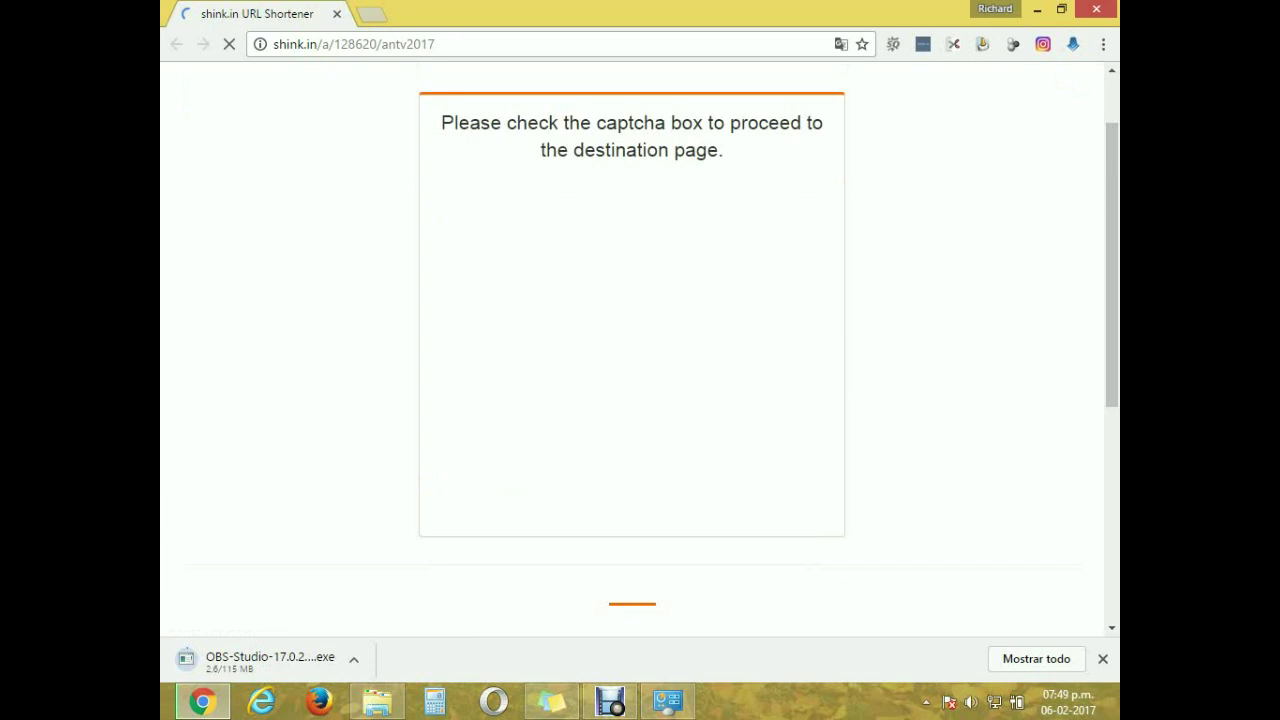
{"action": "scroll", "coordinate": [640, 350], "scroll_direction": "up", "scroll_amount": 1}
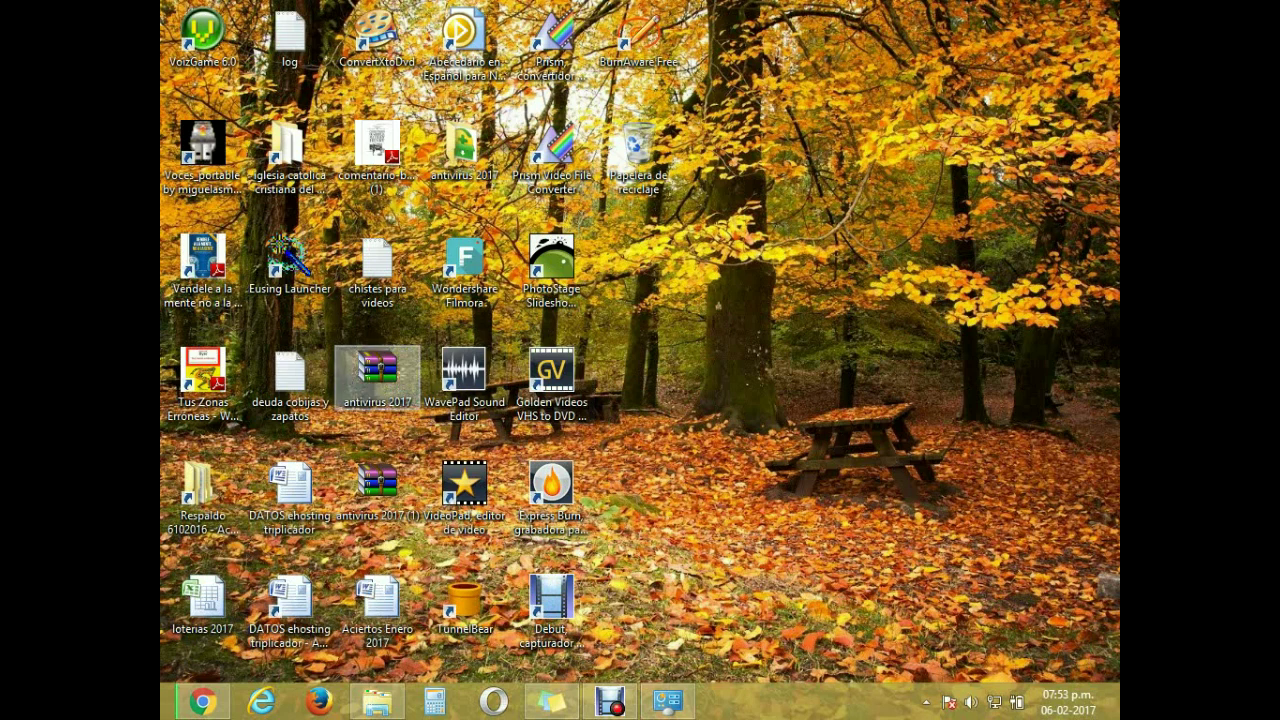
Move the antivirus 2017 archive to a free area of the desktop and extract its contents in place
{"action": "left_click_drag", "start_coordinate": [377, 375], "coordinate": [900, 262]}
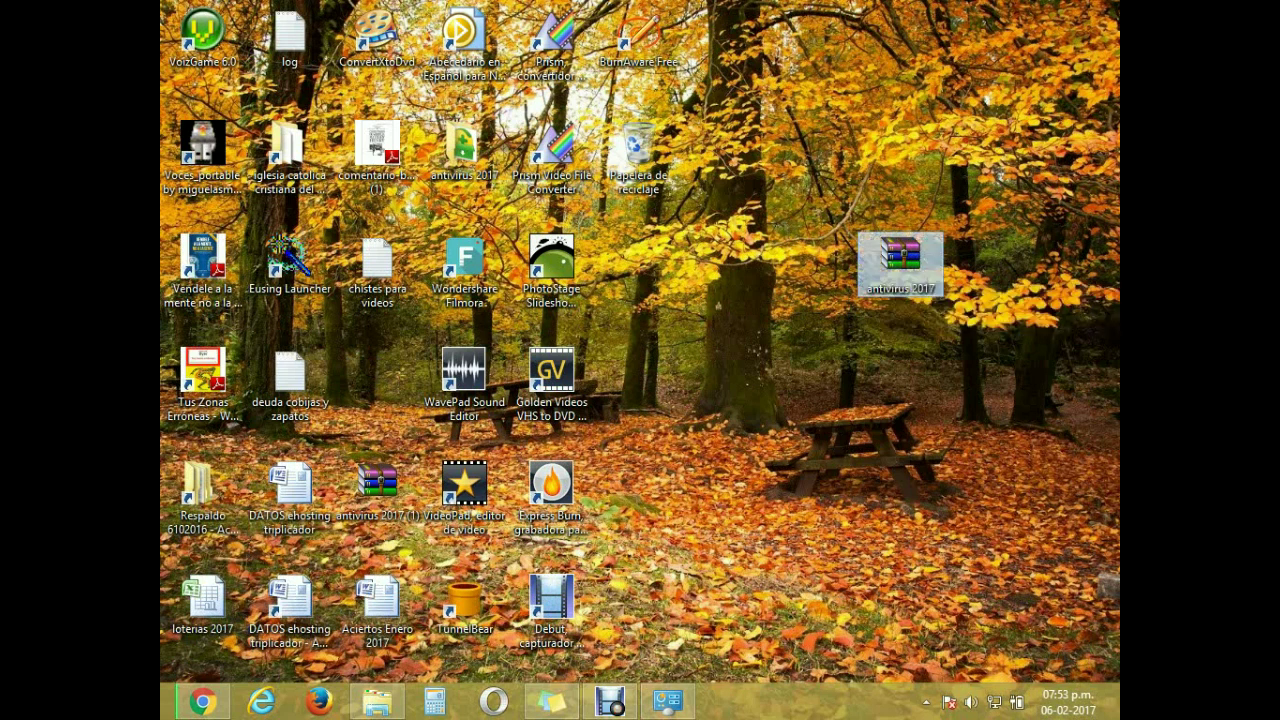
{"action": "right_click", "coordinate": [900, 250]}
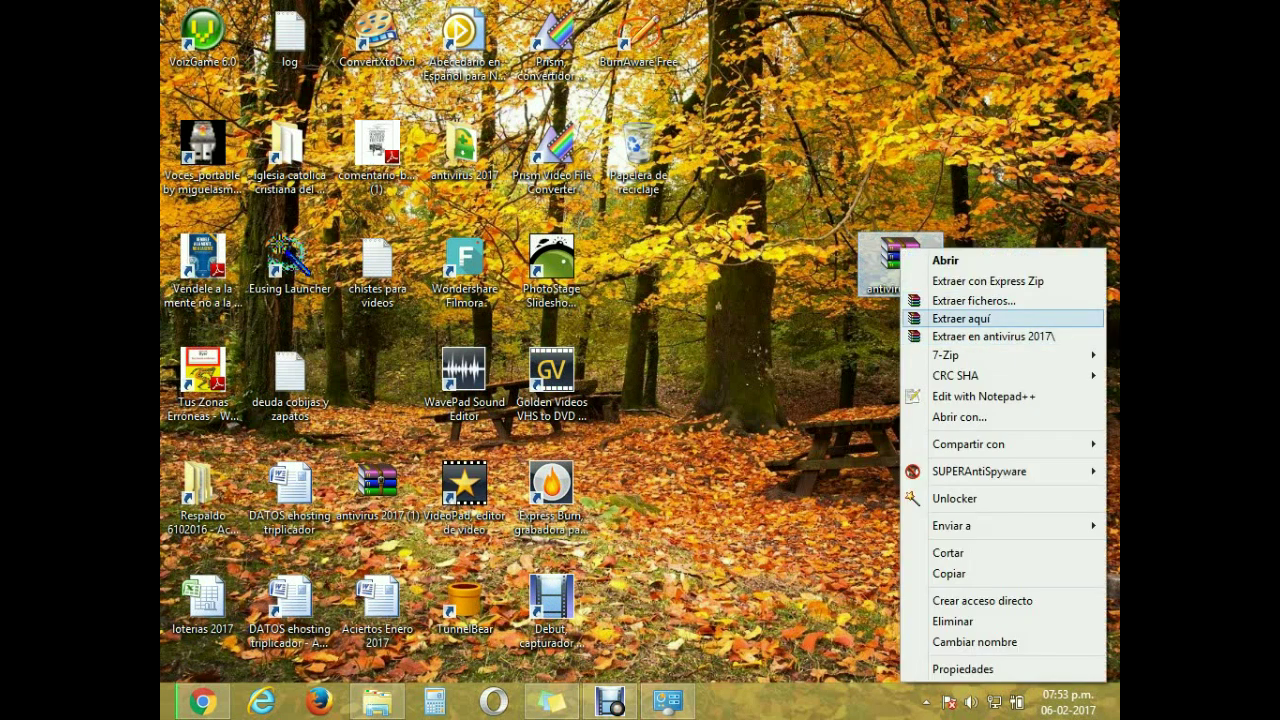
{"action": "left_click", "coordinate": [961, 318]}
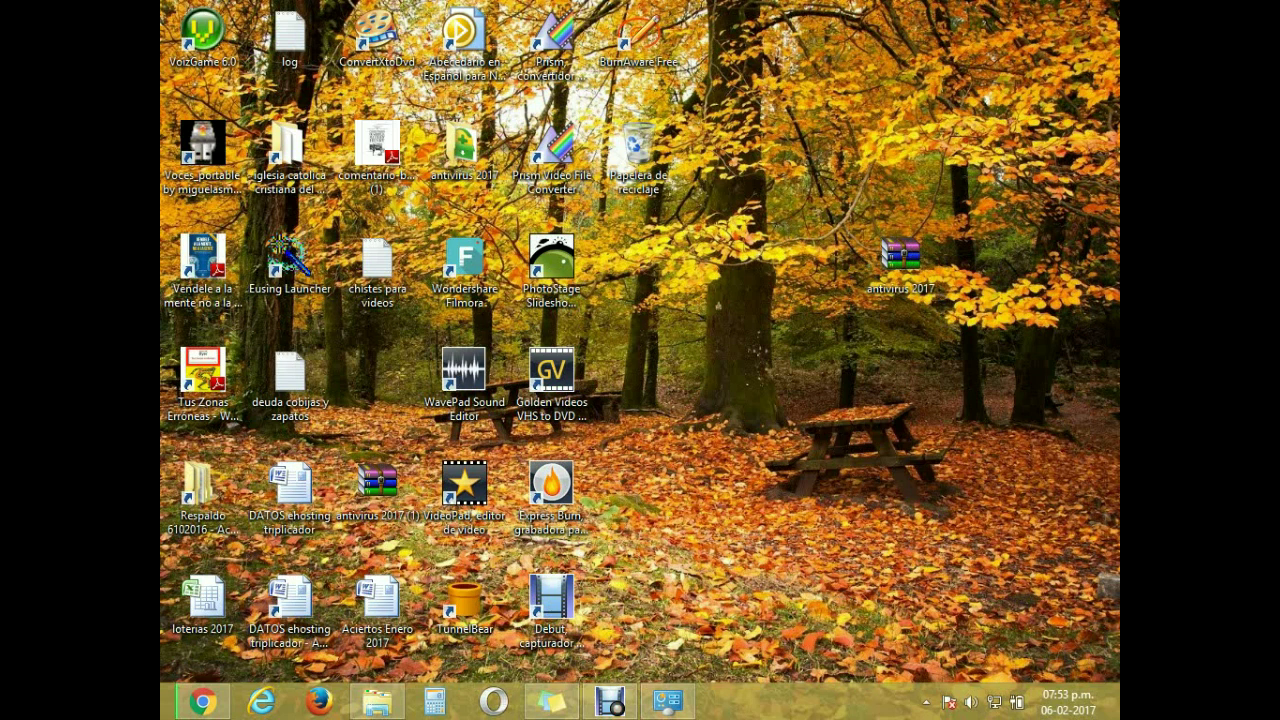
Place the extracted antivirus 2017 folder below the archive and run its 360TS_Setup file as administrator
{"action": "left_click_drag", "start_coordinate": [463, 150], "coordinate": [900, 377]}
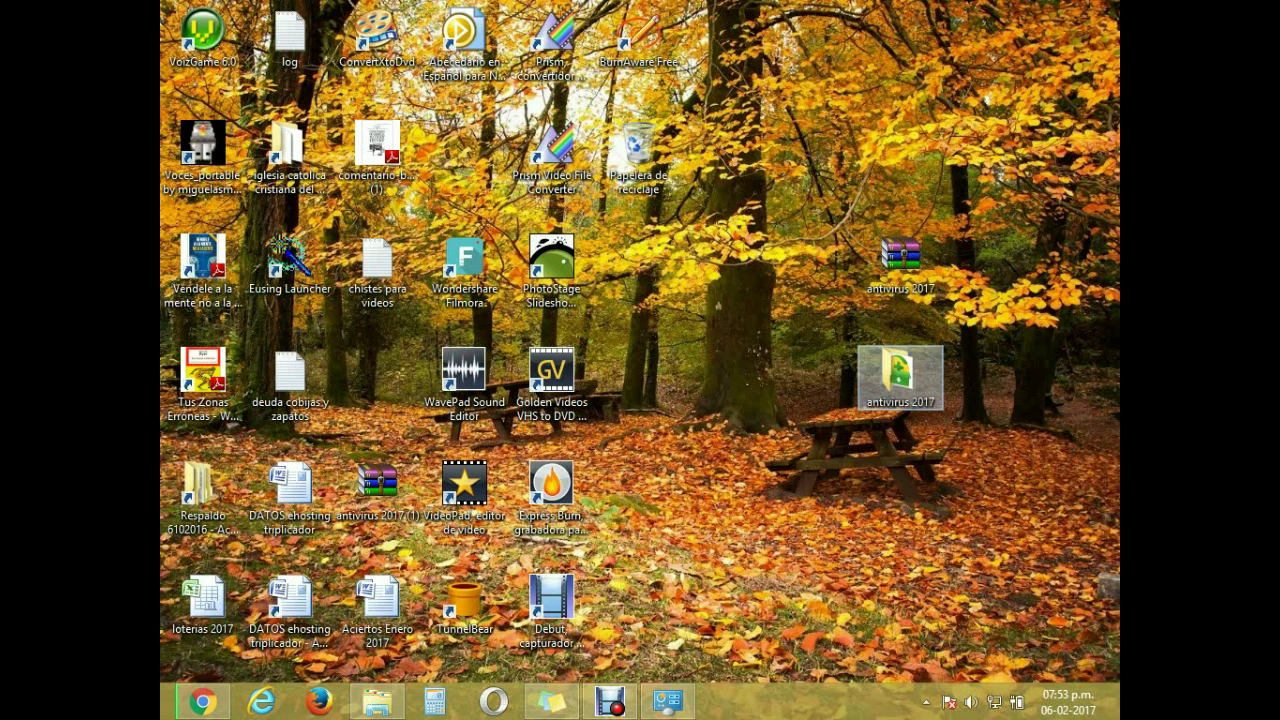
{"action": "key", "text": "Return"}
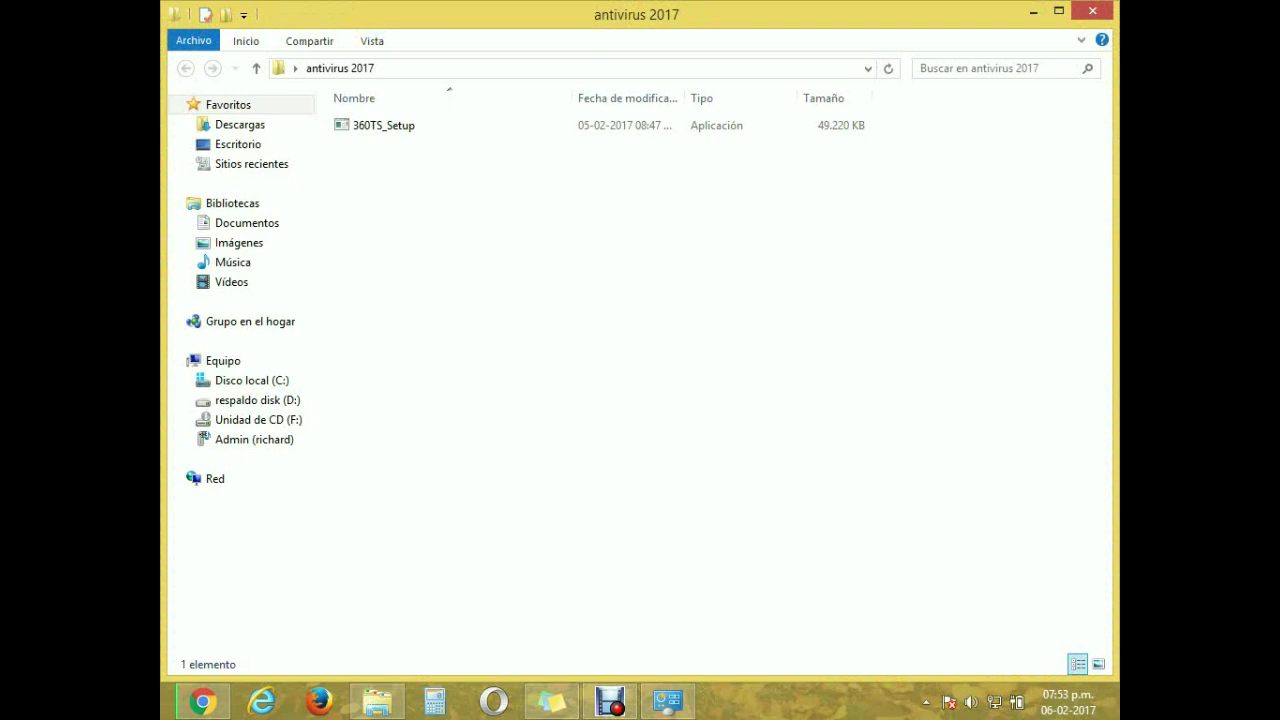
{"action": "left_click", "coordinate": [383, 125]}
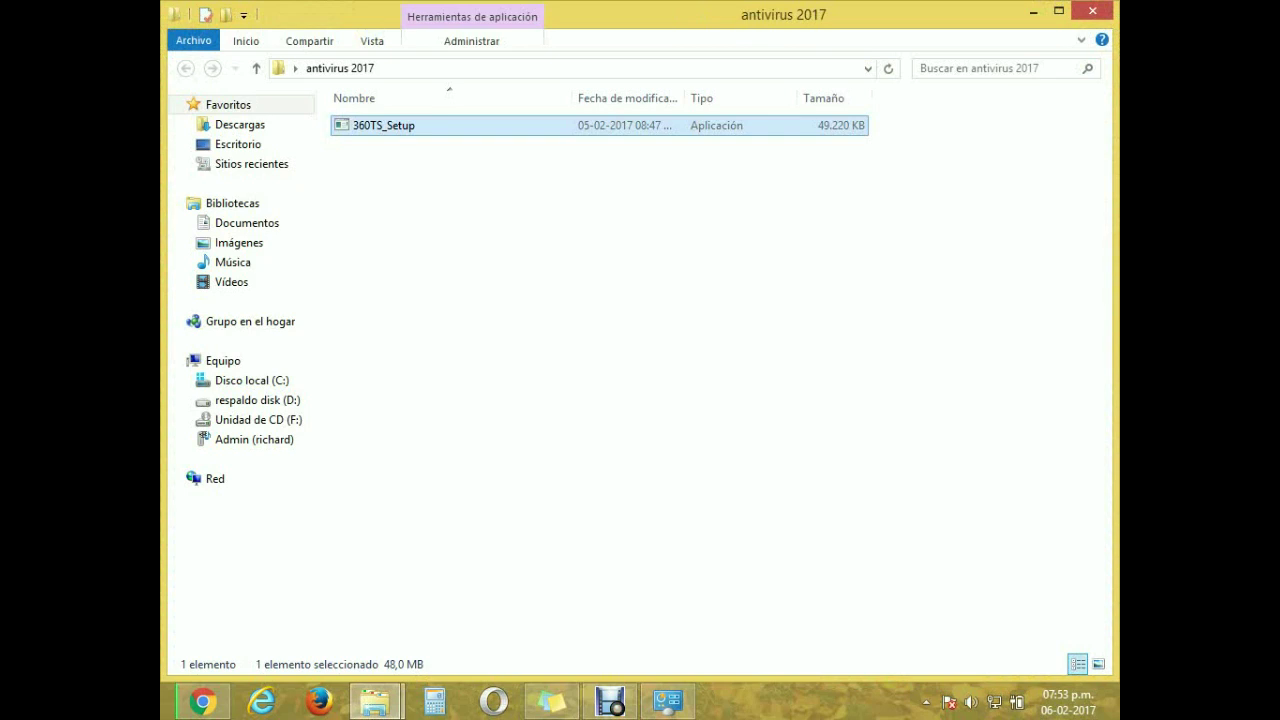
{"action": "right_click", "coordinate": [372, 126]}
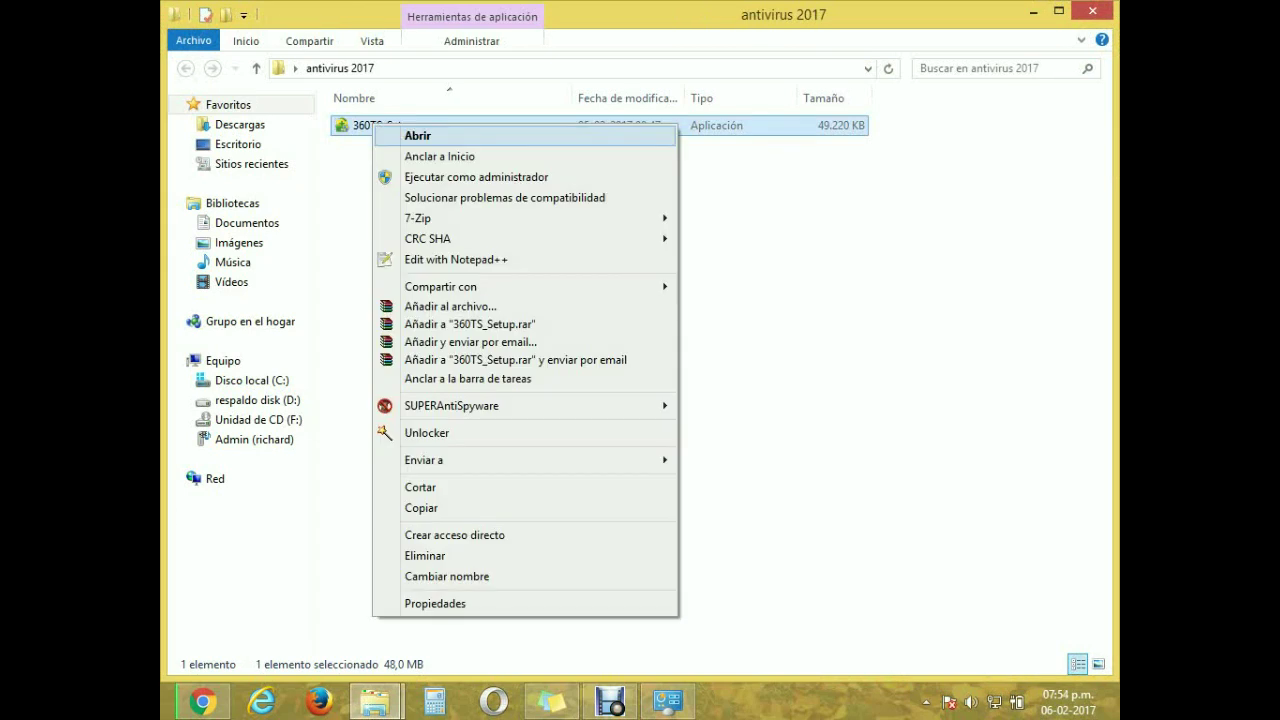
{"action": "key", "text": "Down"}
{"action": "key", "text": "Down"}
{"action": "key", "text": "Return"}
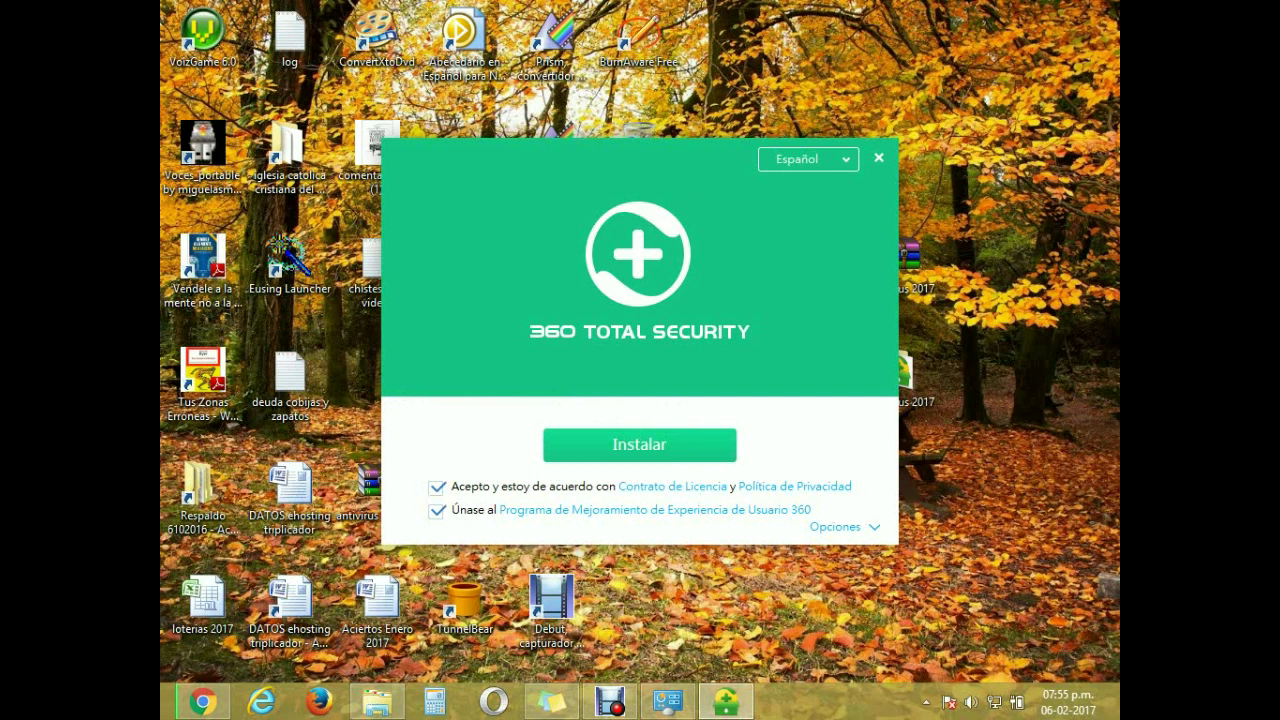
Install 360 Total Security in Spanish with the licence and user experience programme options checked, and answer the restart prompt
{"action": "key", "text": "Return"}
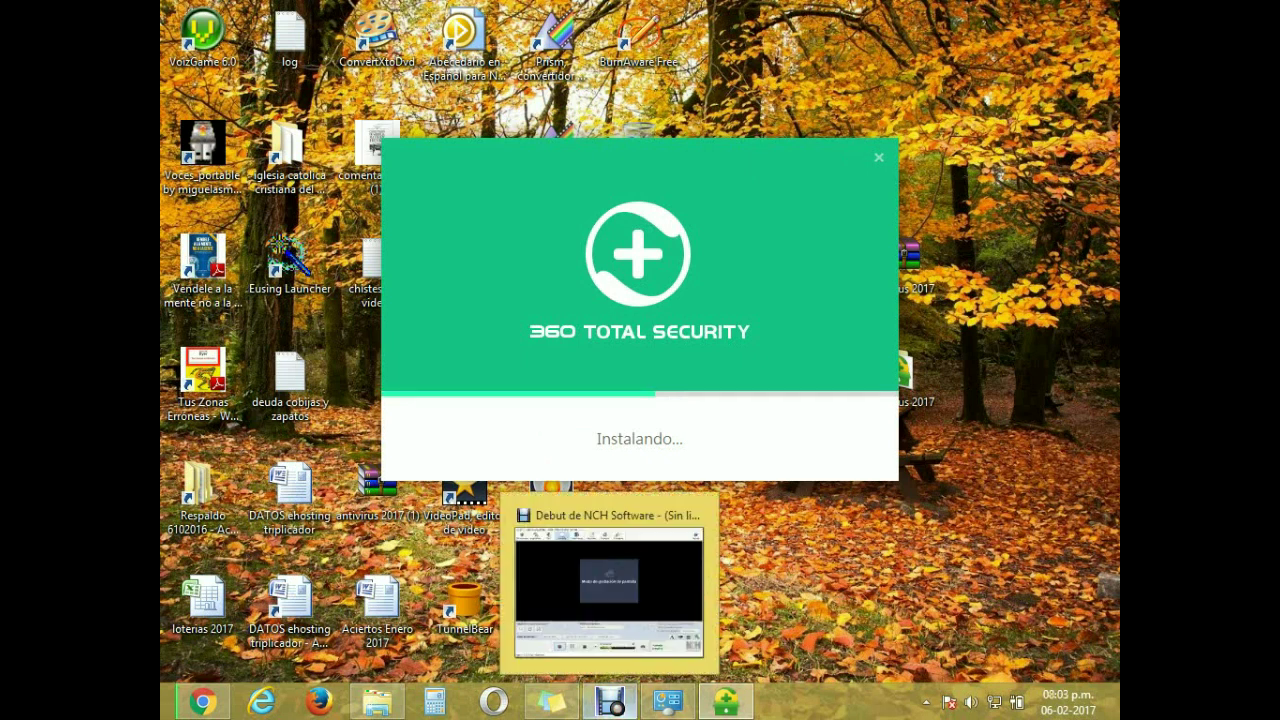
{"action": "left_click", "coordinate": [609, 567]}
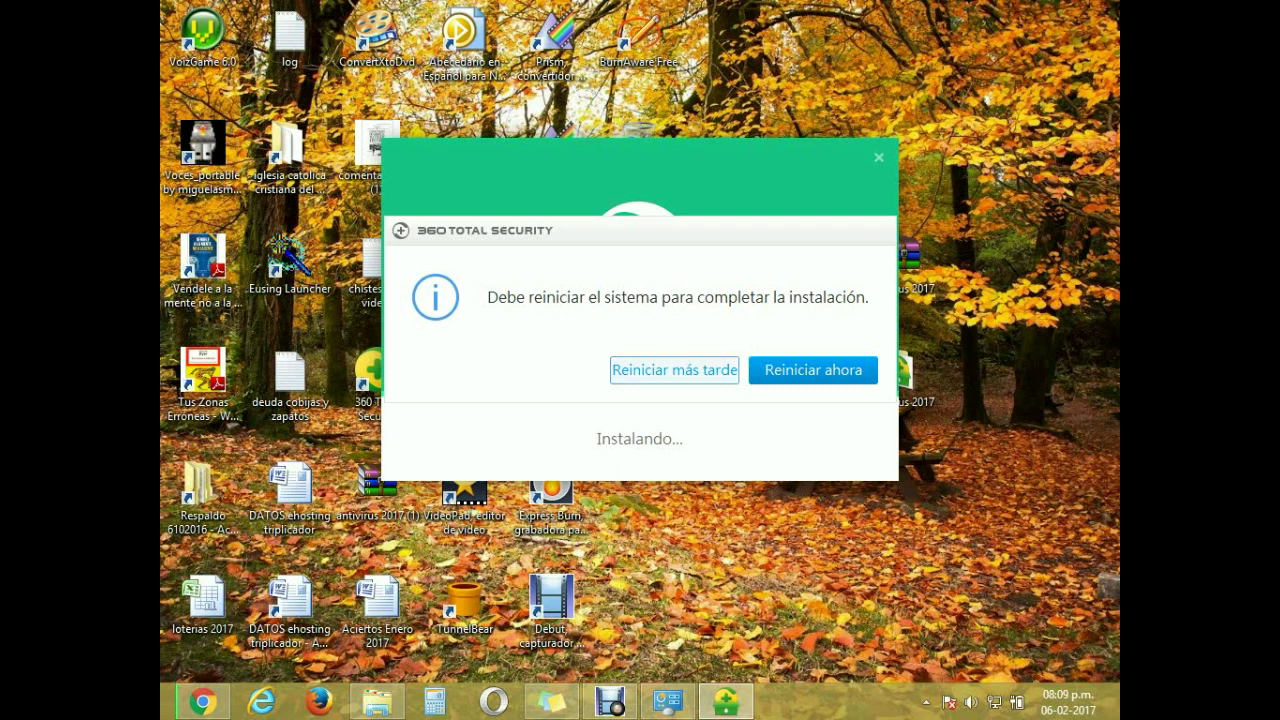
{"action": "key", "text": "Return"}
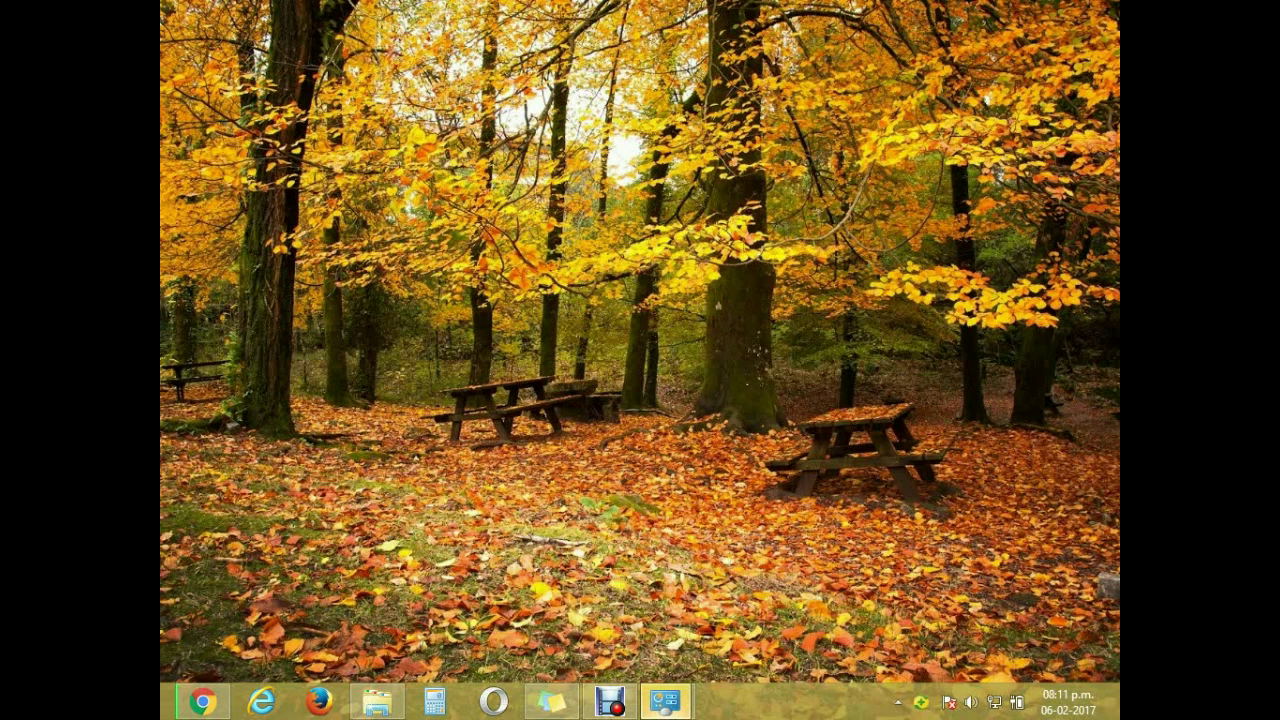
Check the hidden notification icons for the antivirus, and close the Configuración instantánea de 360 window without installing extra software
{"action": "left_click", "coordinate": [926, 703]}
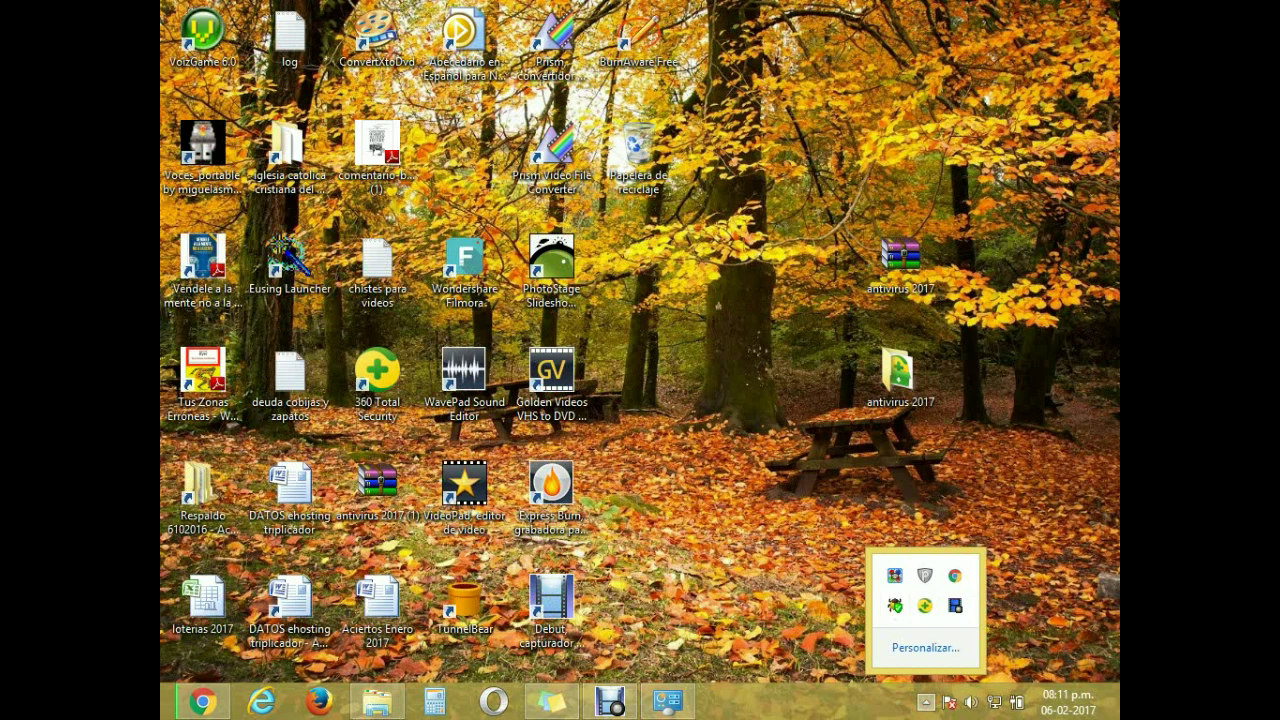
{"action": "key", "text": "Escape"}
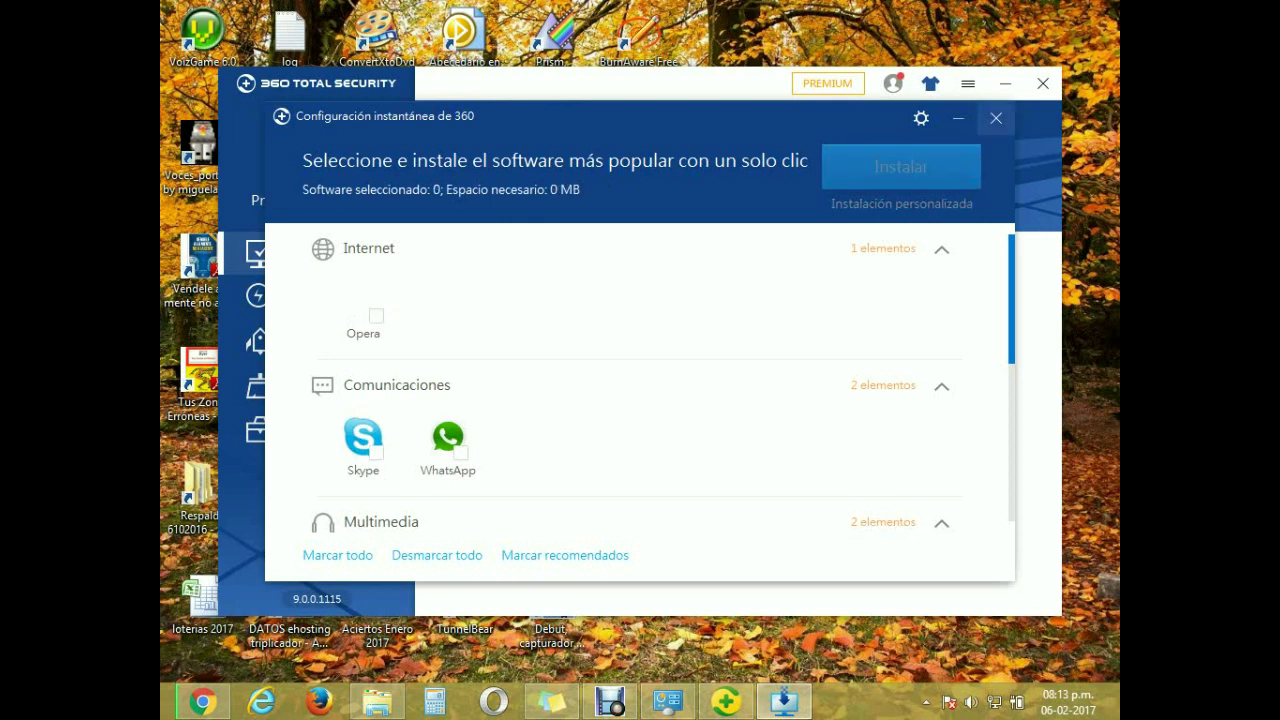
{"action": "left_click", "coordinate": [996, 118]}
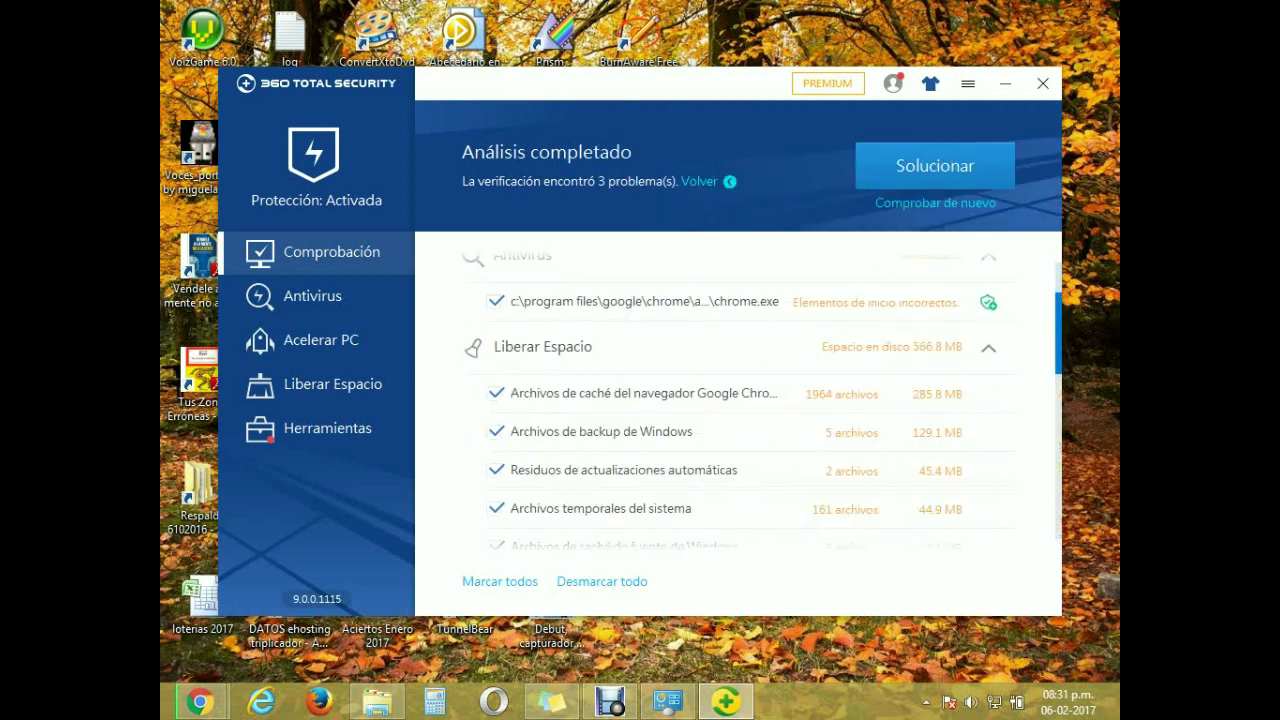
Review the completed scan's findings, then fix all checked problems and finish the check
{"action": "scroll", "coordinate": [738, 400], "scroll_direction": "down", "scroll_amount": 3}
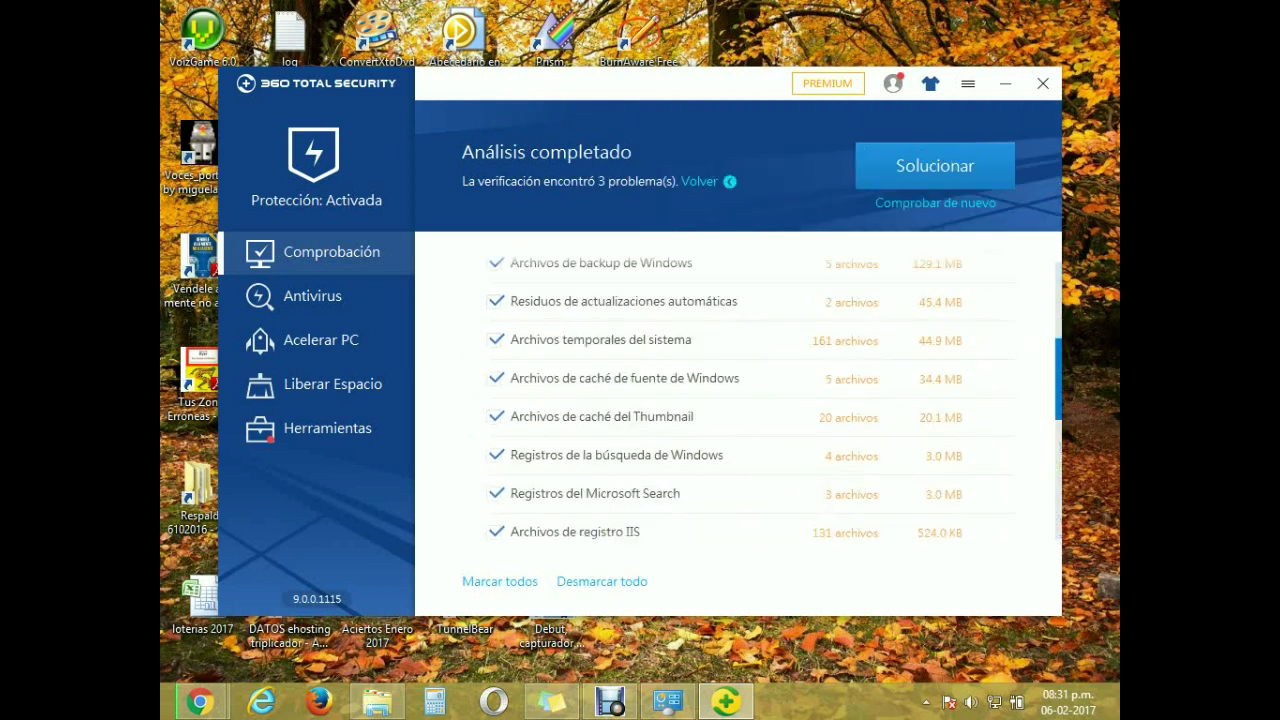
{"action": "scroll", "coordinate": [738, 400], "scroll_direction": "up", "scroll_amount": 5}
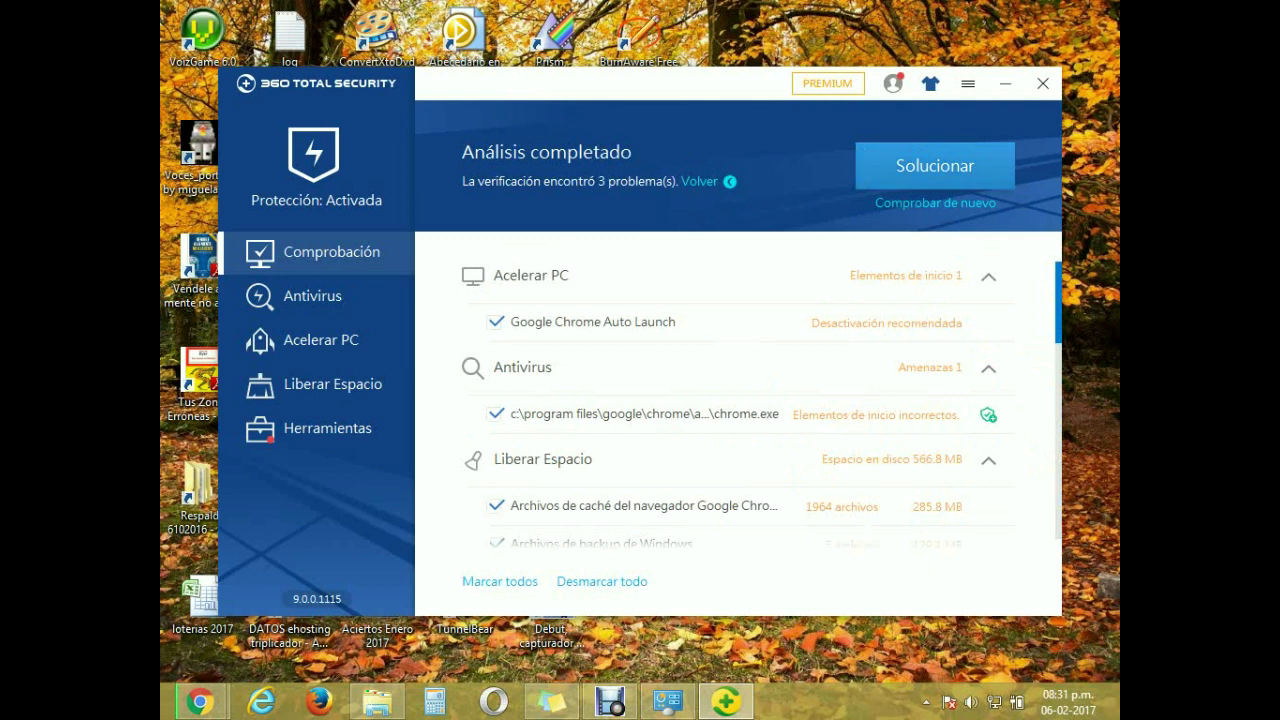
{"action": "left_click", "coordinate": [935, 166]}
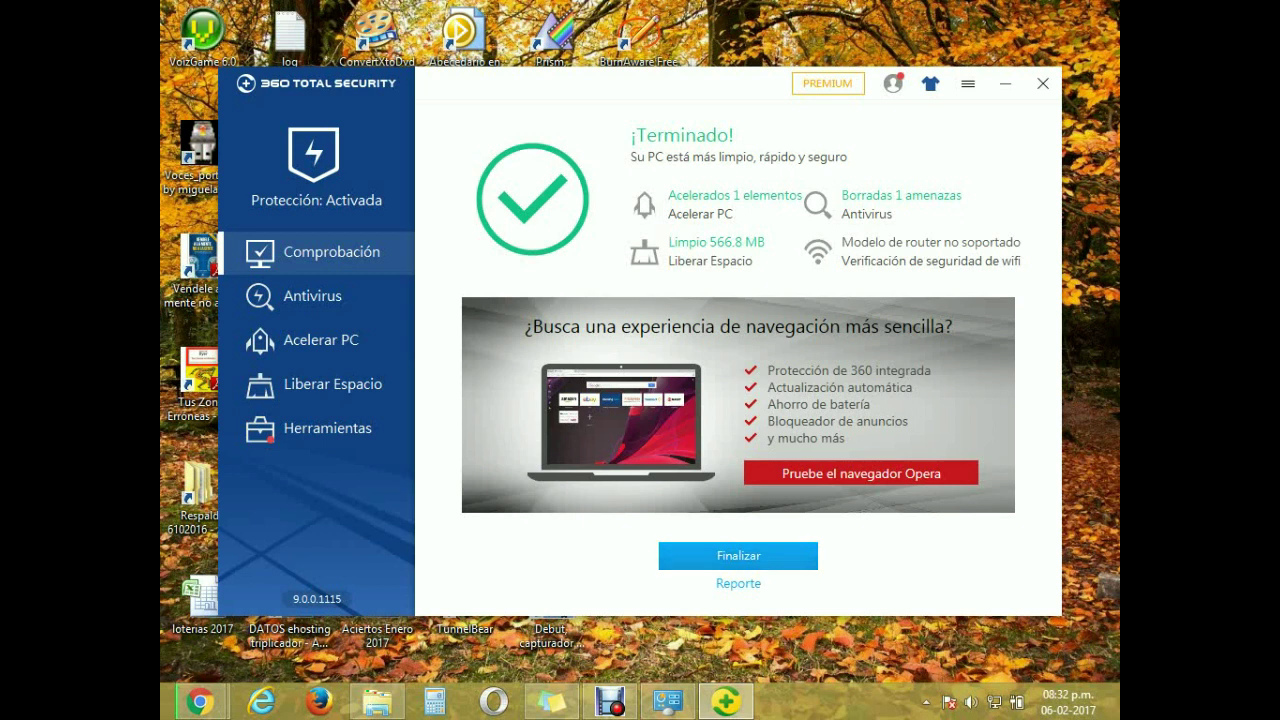
{"action": "key", "text": "Return"}
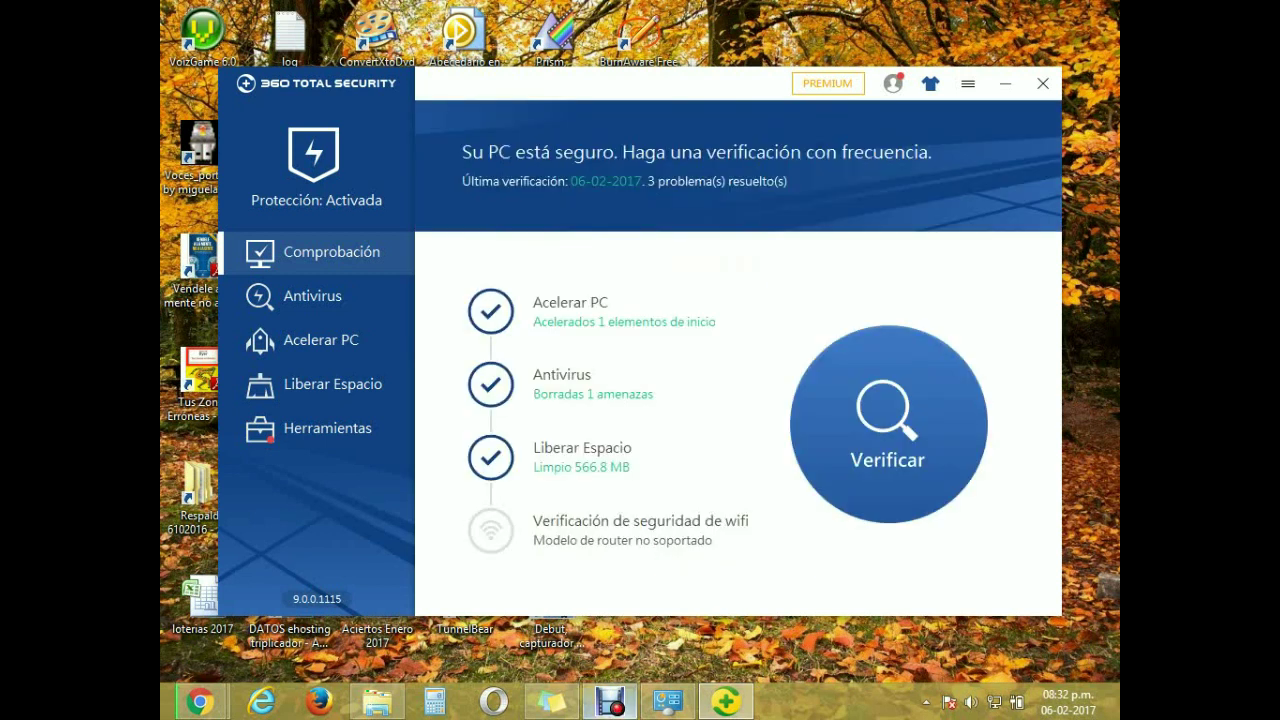